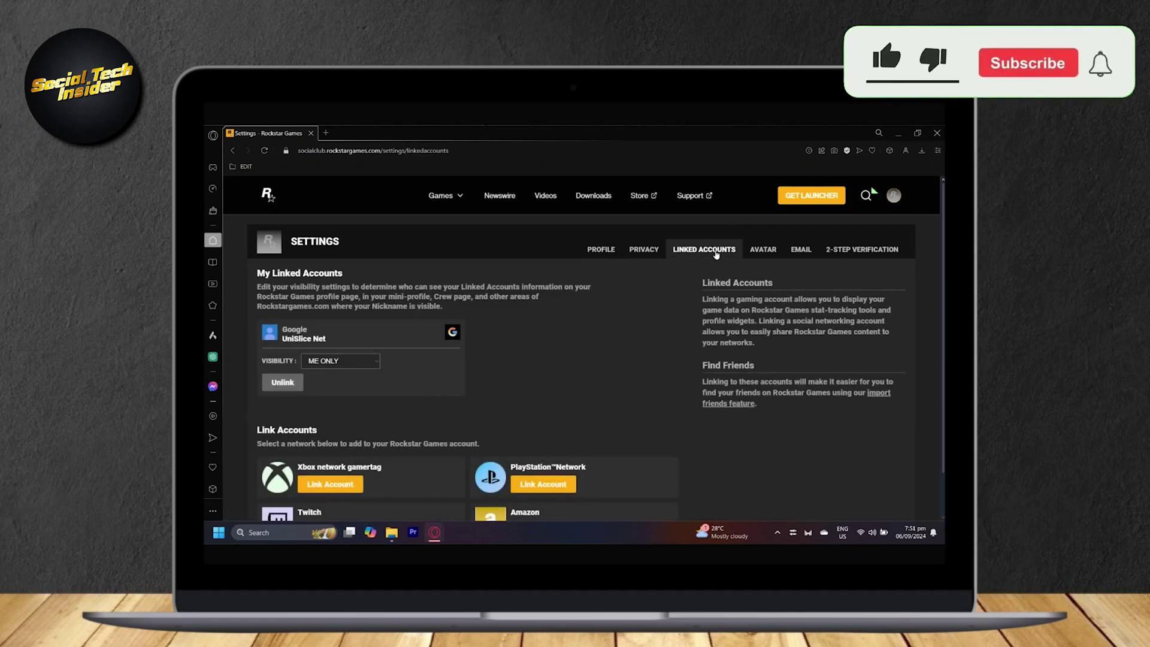
{"action": "scroll", "coordinate": [478, 329], "scroll_direction": "down", "scroll_amount": 1}
{"action": "scroll", "coordinate": [477, 330], "scroll_direction": "up", "scroll_amount": 1}
Return to the Rockstar Games home page with the Grand Theft Auto VI Trailer 1 feature.
{"action": "left_click", "coordinate": [267, 194]}
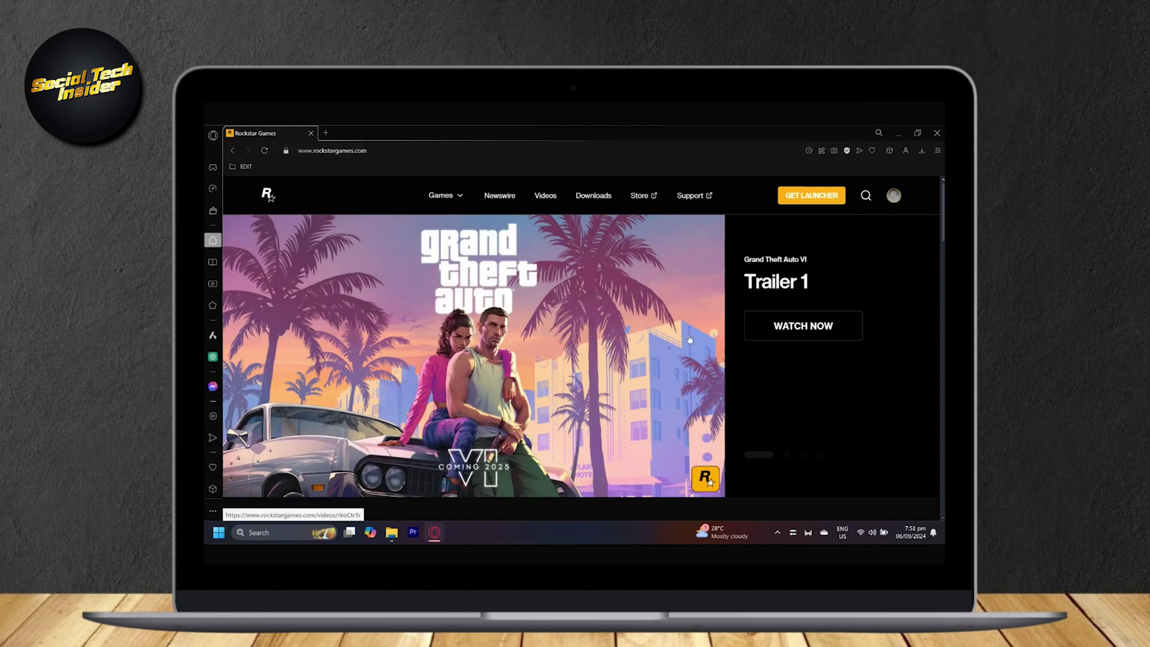
{"action": "scroll", "coordinate": [720, 311], "scroll_direction": "down", "scroll_amount": 1}
{"action": "scroll", "coordinate": [719, 311], "scroll_direction": "down", "scroll_amount": 3}
{"action": "scroll", "coordinate": [719, 312], "scroll_direction": "up", "scroll_amount": 3}
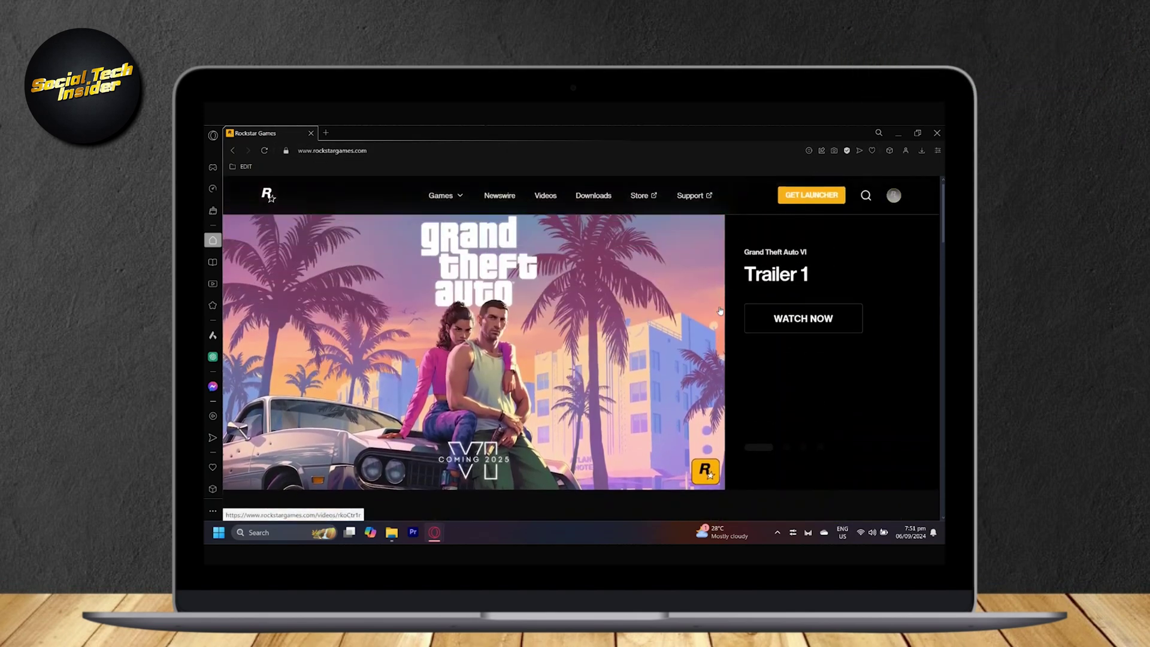
{"action": "scroll", "coordinate": [719, 311], "scroll_direction": "down", "scroll_amount": 2}
{"action": "scroll", "coordinate": [720, 312], "scroll_direction": "down", "scroll_amount": 2}
{"action": "scroll", "coordinate": [721, 312], "scroll_direction": "down", "scroll_amount": 2}
{"action": "scroll", "coordinate": [719, 312], "scroll_direction": "up", "scroll_amount": 6}
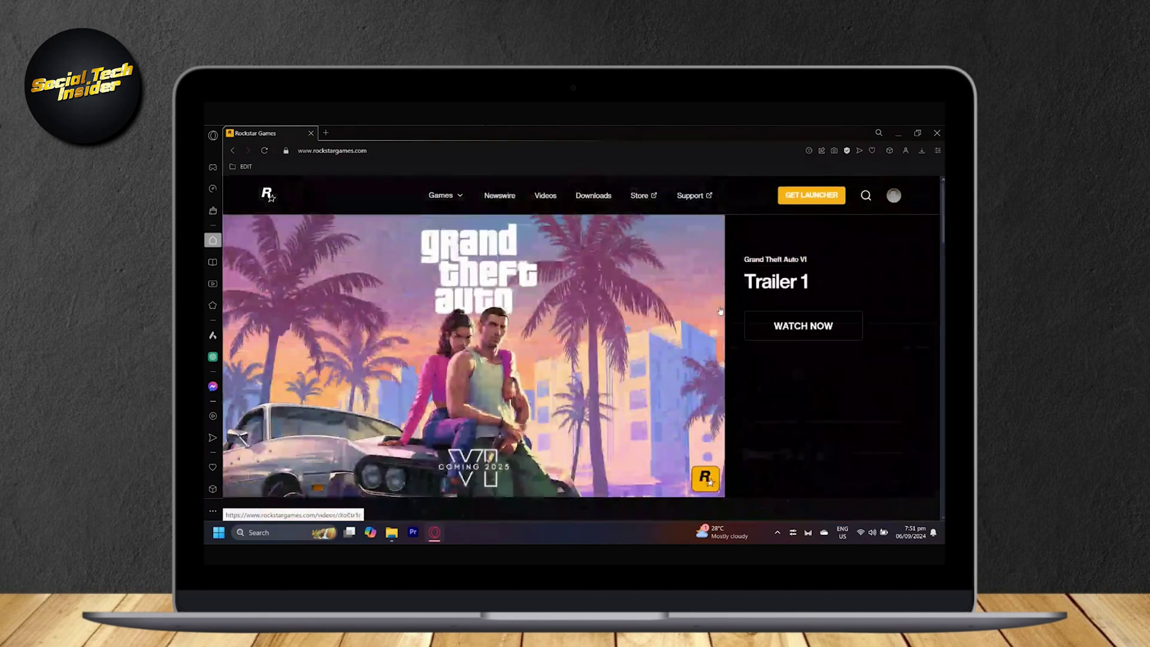
Open Account Settings from the profile menu and show the Linked Accounts tab.
{"action": "left_click", "coordinate": [894, 196]}
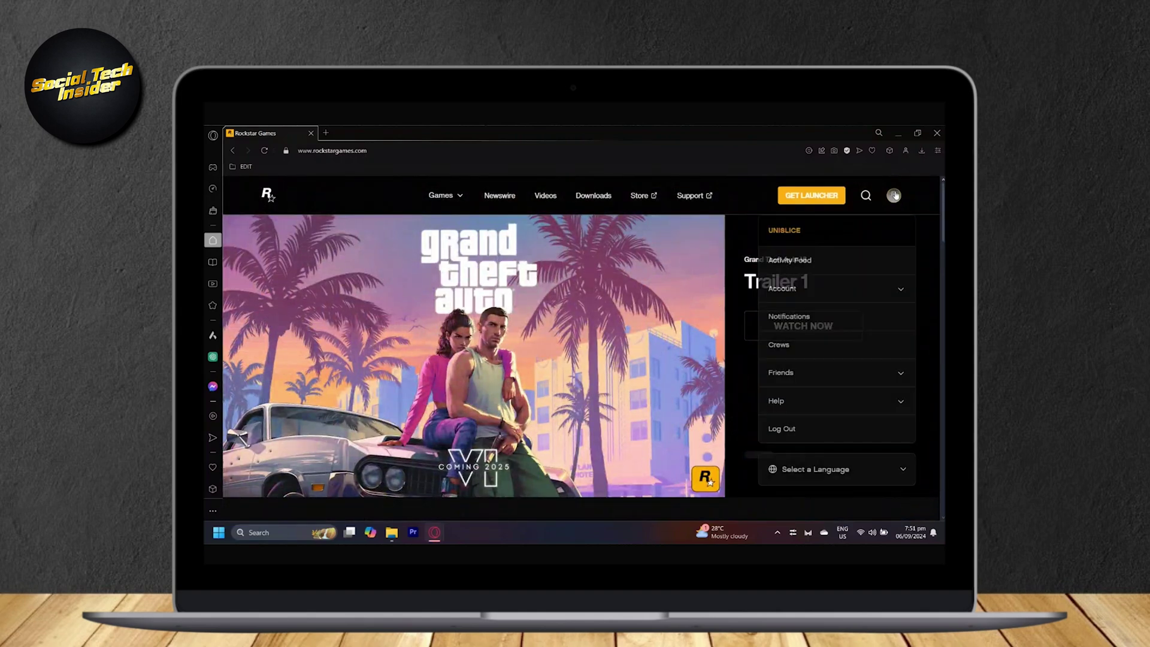
{"action": "left_click", "coordinate": [821, 290]}
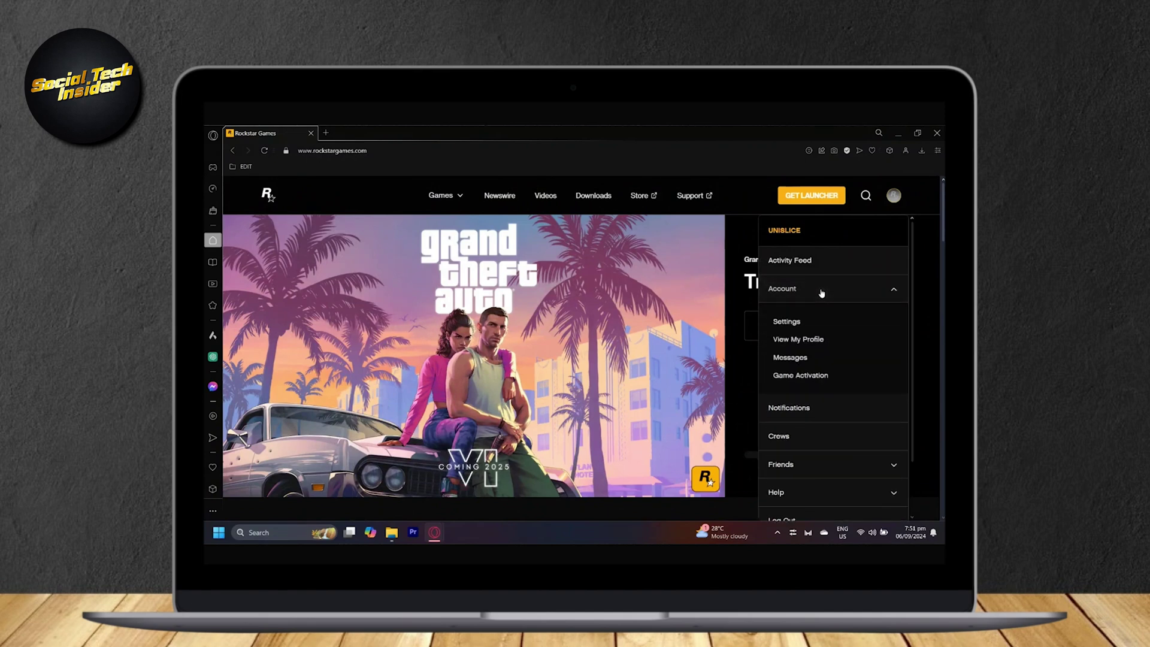
{"action": "left_click", "coordinate": [790, 322]}
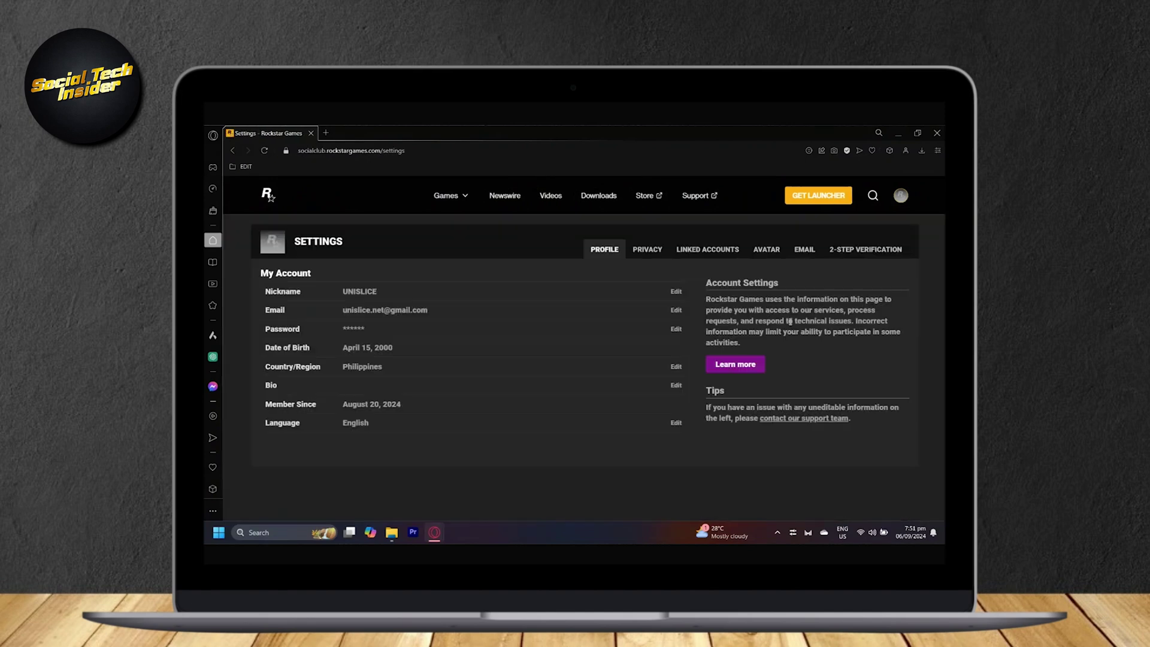
{"action": "left_click", "coordinate": [719, 252]}
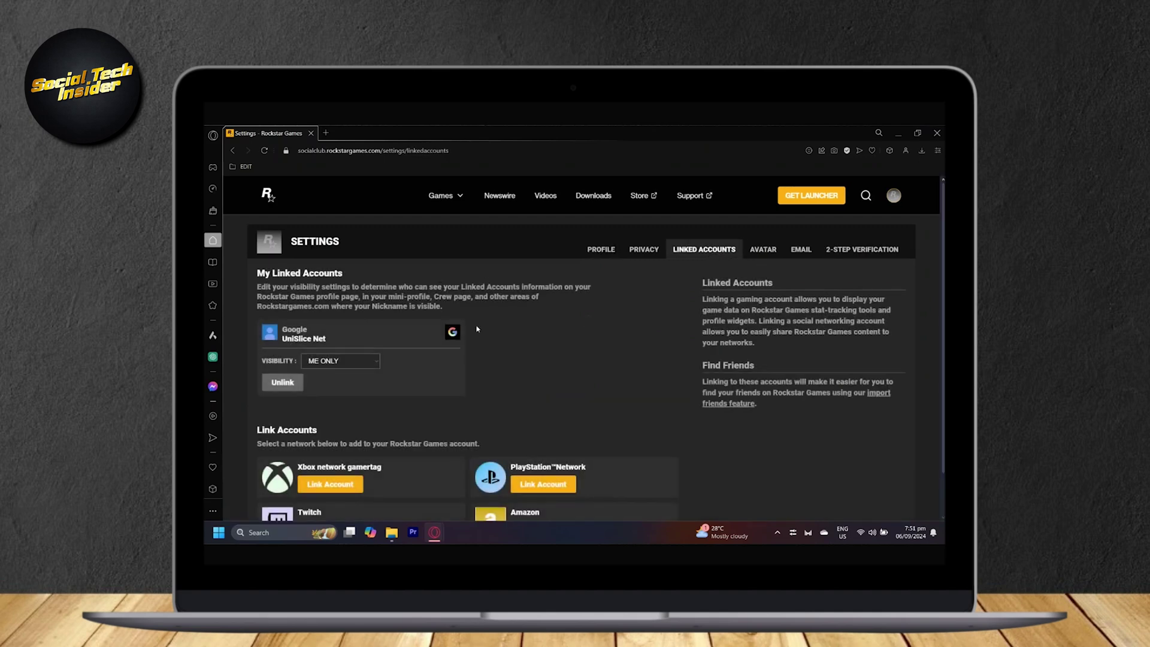
{"action": "scroll", "coordinate": [477, 330], "scroll_direction": "down", "scroll_amount": 1}
{"action": "scroll", "coordinate": [477, 330], "scroll_direction": "up", "scroll_amount": 1}
{"action": "scroll", "coordinate": [404, 363], "scroll_direction": "down", "scroll_amount": 1}
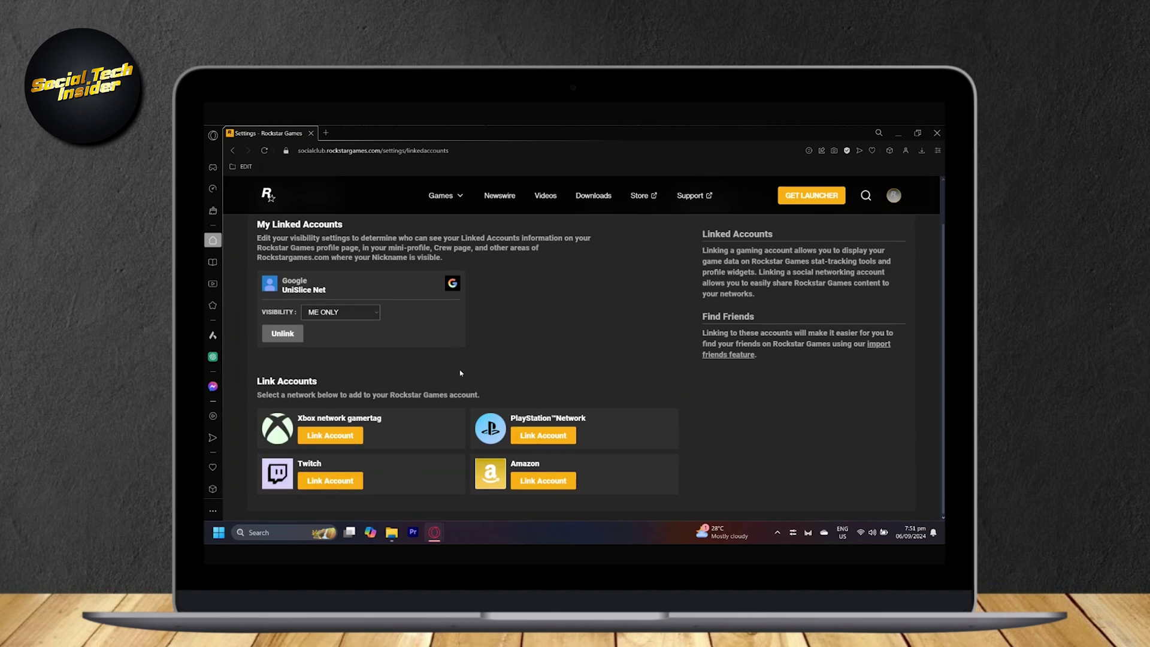
{"action": "scroll", "coordinate": [461, 374], "scroll_direction": "up", "scroll_amount": 1}
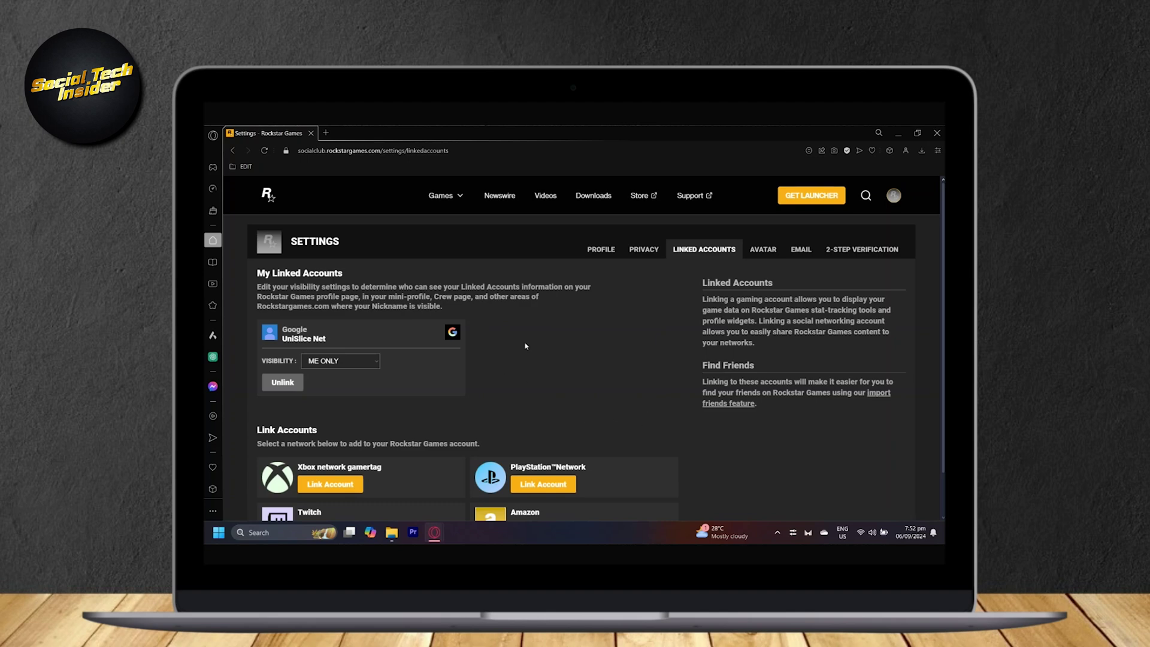
Highlight the linked Google account details, then begin unlinking the Google account.
{"action": "left_click_drag", "start_coordinate": [311, 390], "coordinate": [281, 335]}
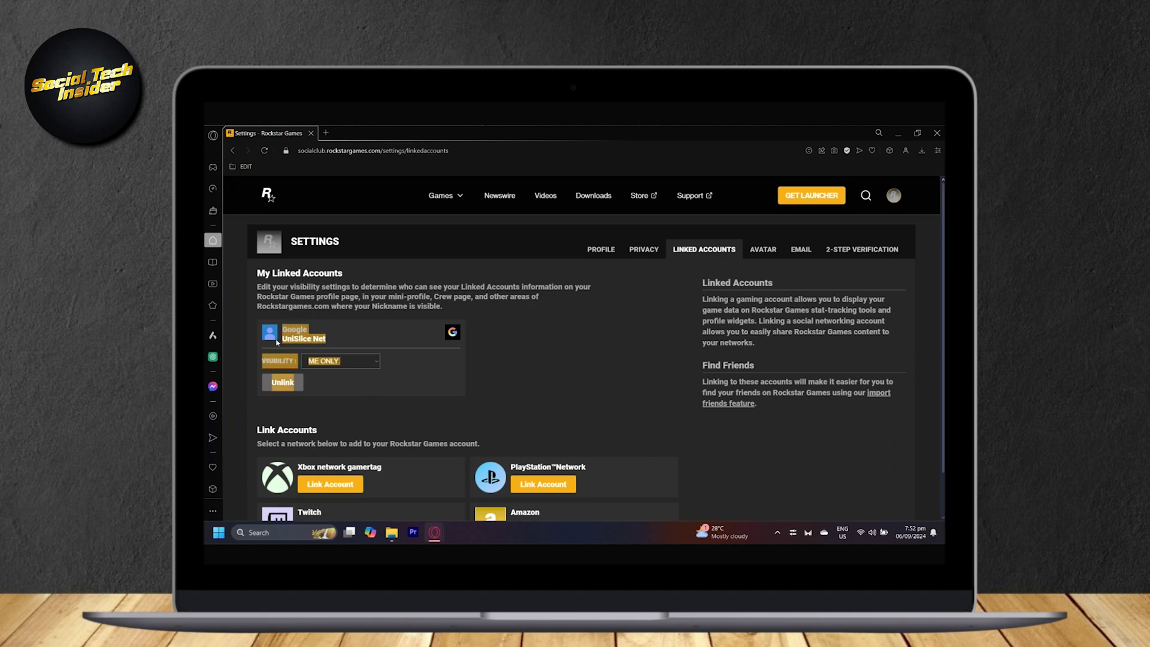
{"action": "left_click", "coordinate": [464, 356]}
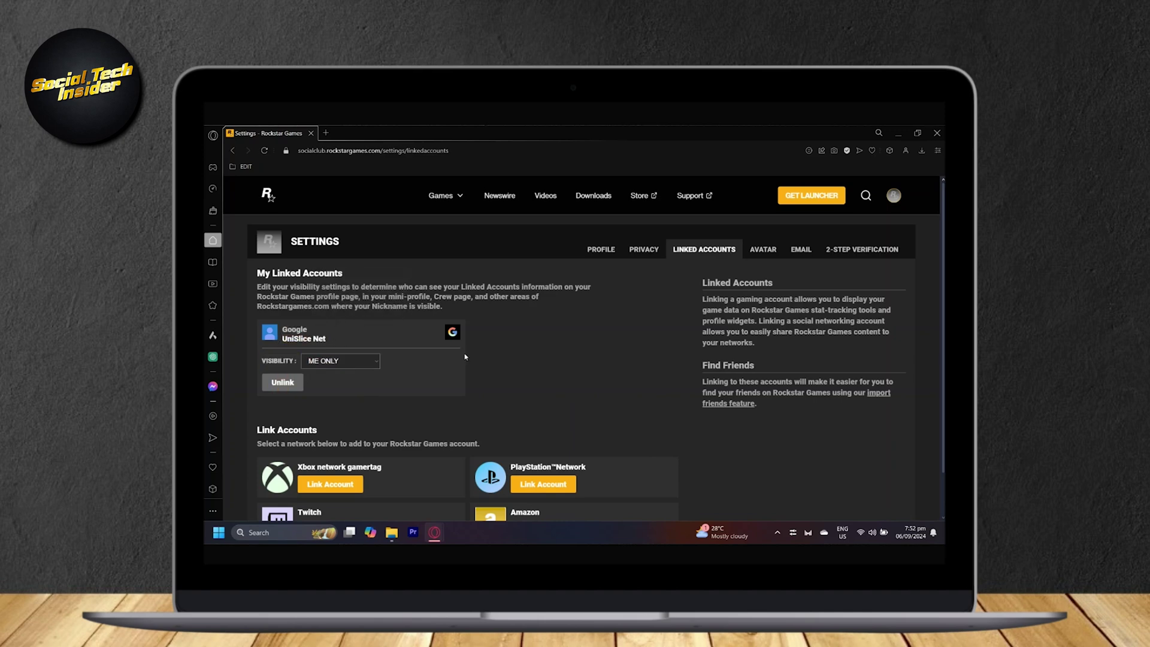
{"action": "left_click", "coordinate": [283, 383]}
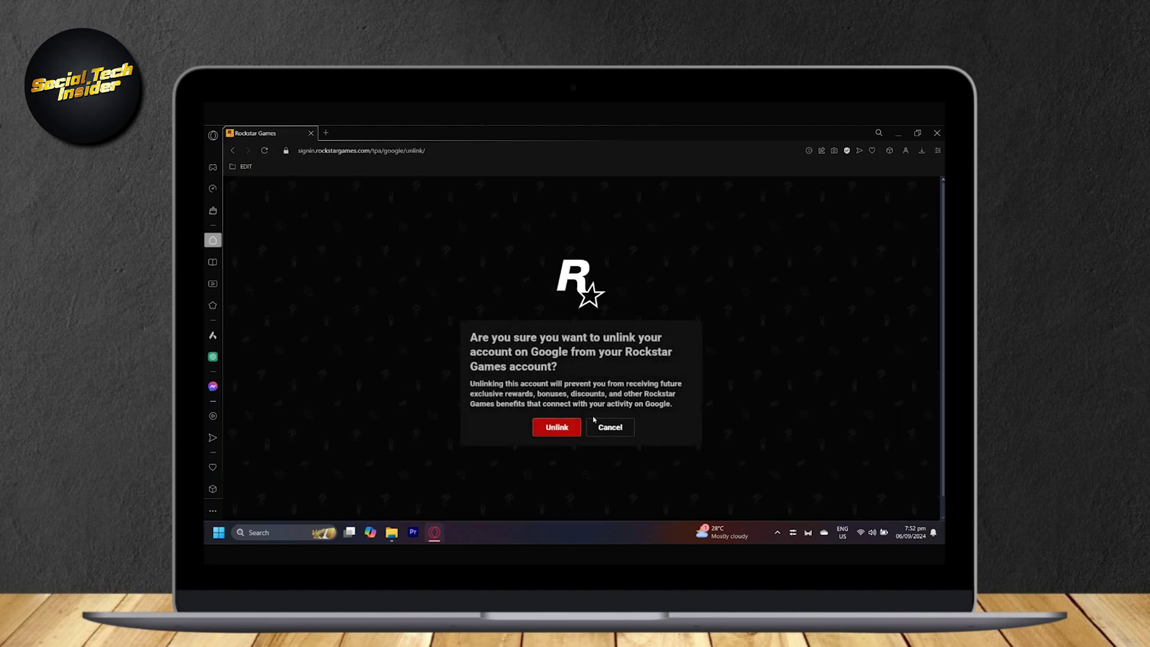
Cancel unlinking so the Google account stays linked and visible to me only.
{"action": "left_click", "coordinate": [606, 434]}
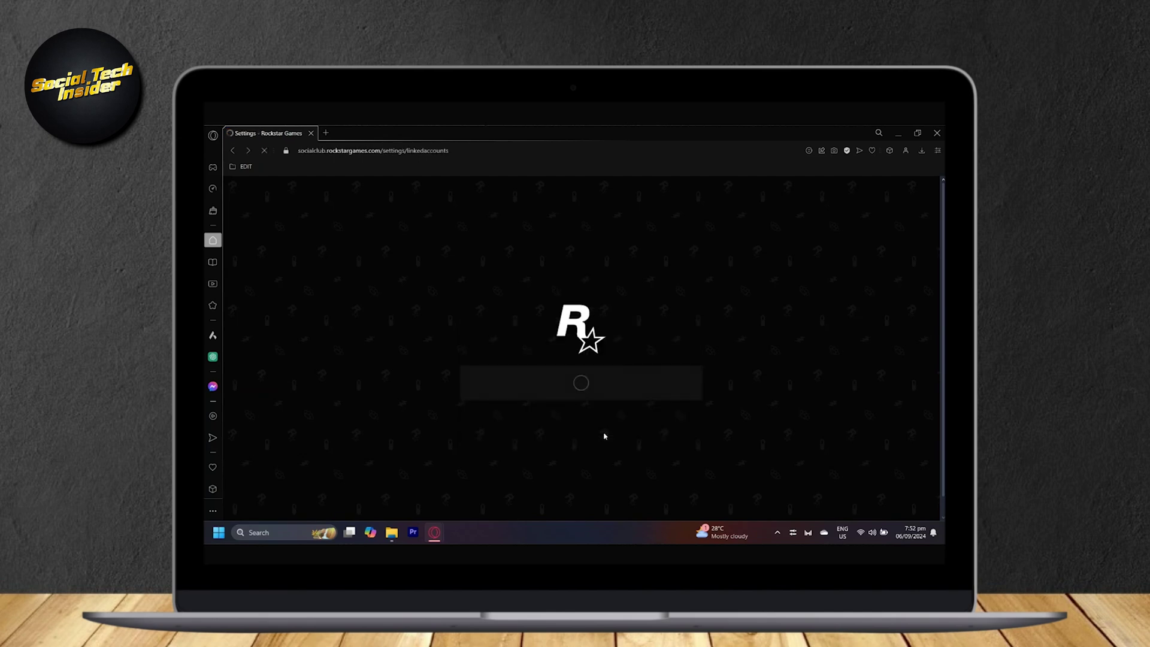